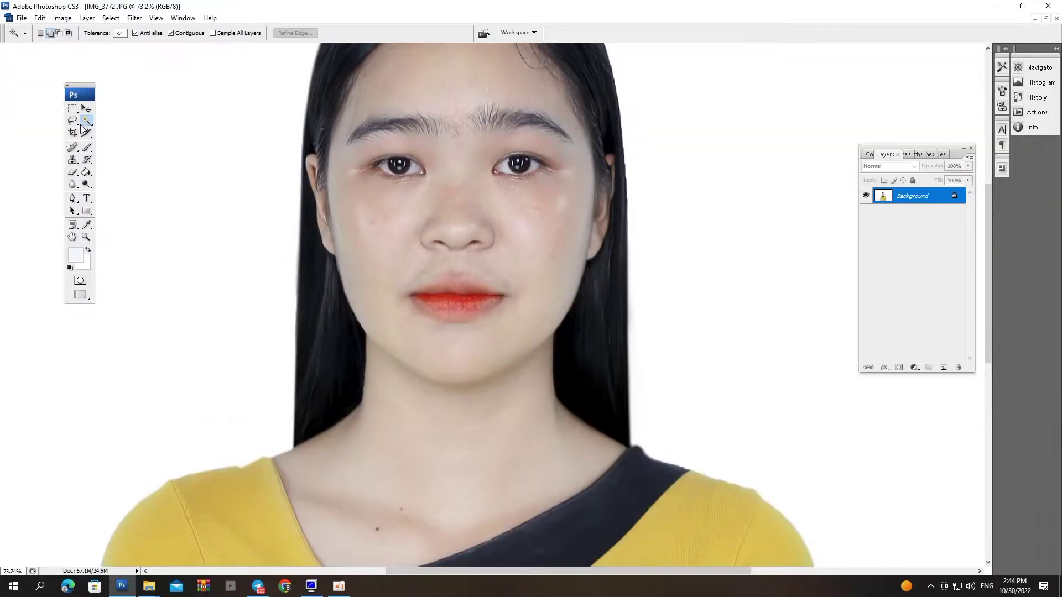
Reveal the automatic selection tools flyout containing the Magic Wand Tool
left_click(86, 121)
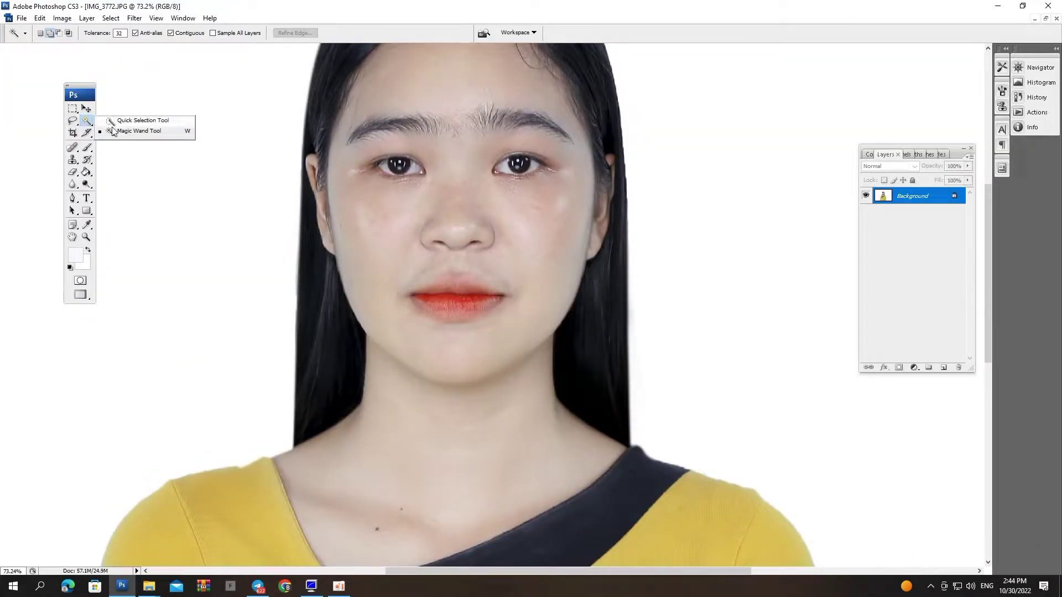
Select the neck, cheeks, face and under-eye skin with the Magic Wand, undoing oversized picks
left_click(140, 131)
left_click(391, 500)
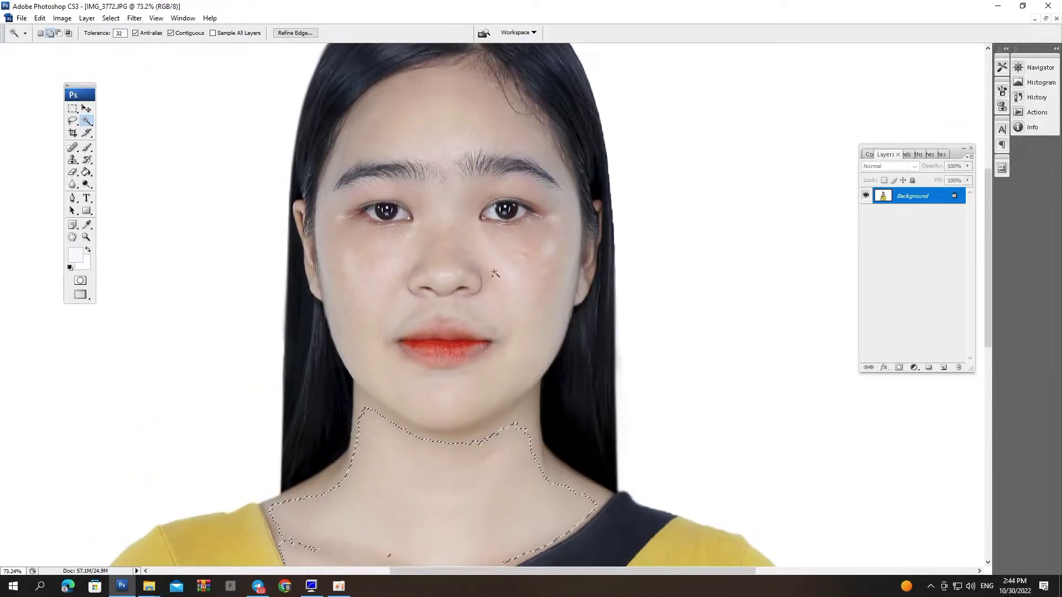
left_click(496, 274)
key("ctrl+z")
left_click(505, 278)
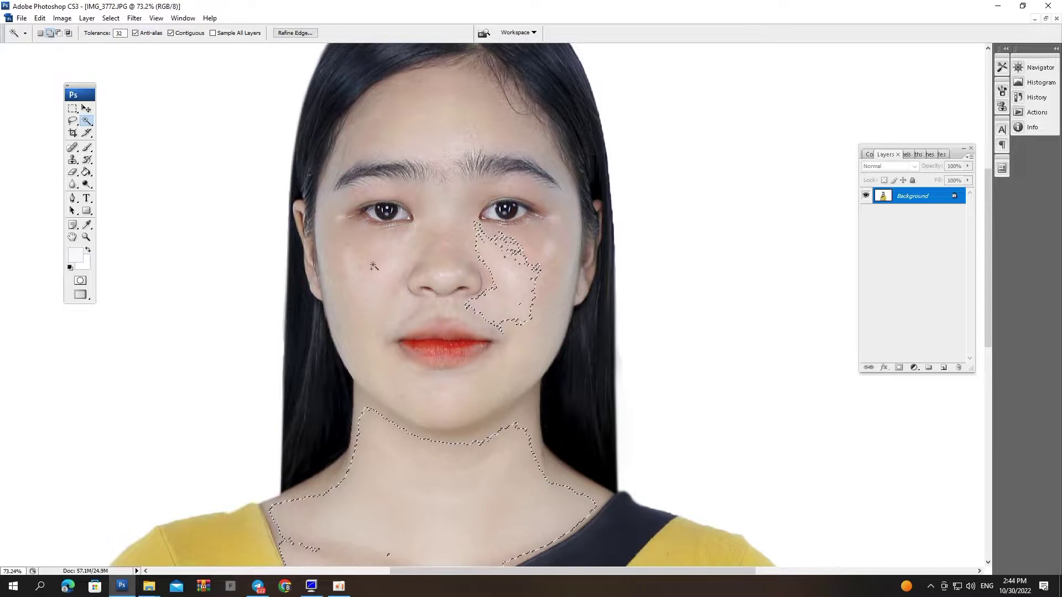
left_click(394, 286)
key("ctrl+z")
left_click(394, 286)
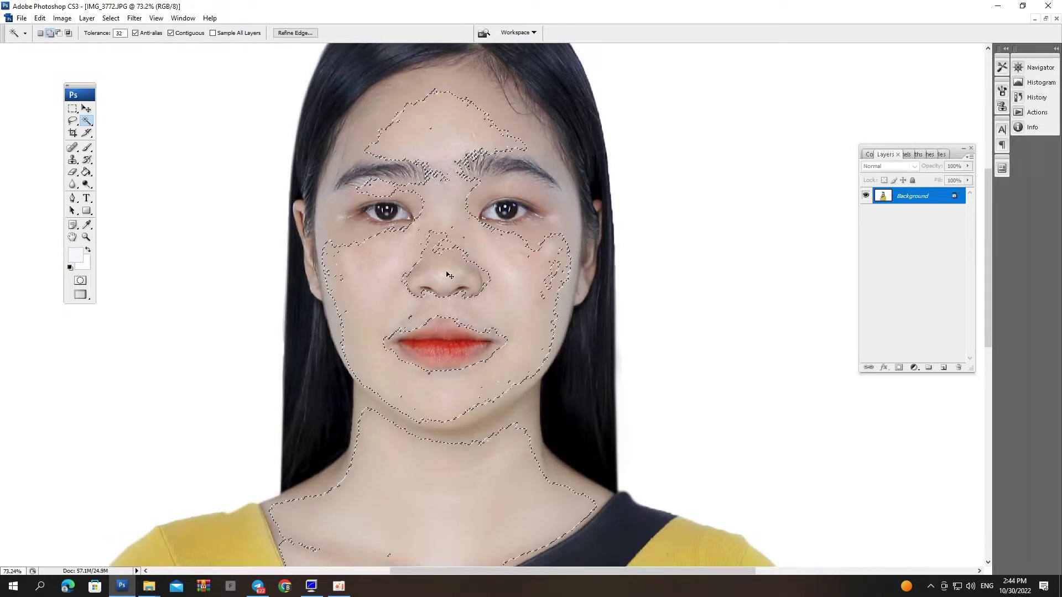
left_click(489, 297)
Feather the skin selection by 30 pixels
key("ctrl+alt+d")
type("3")
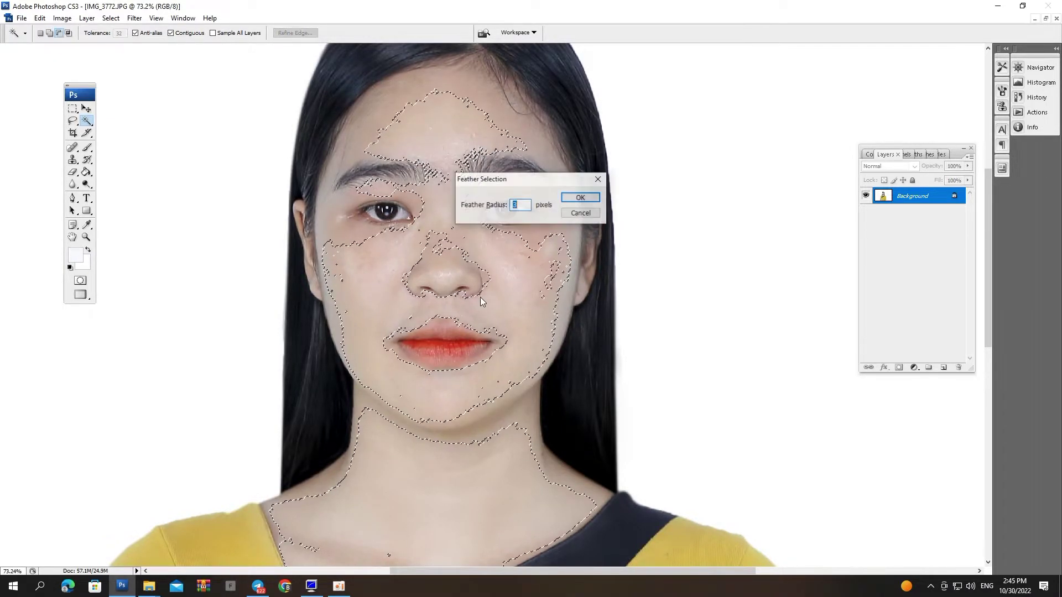
type("0")
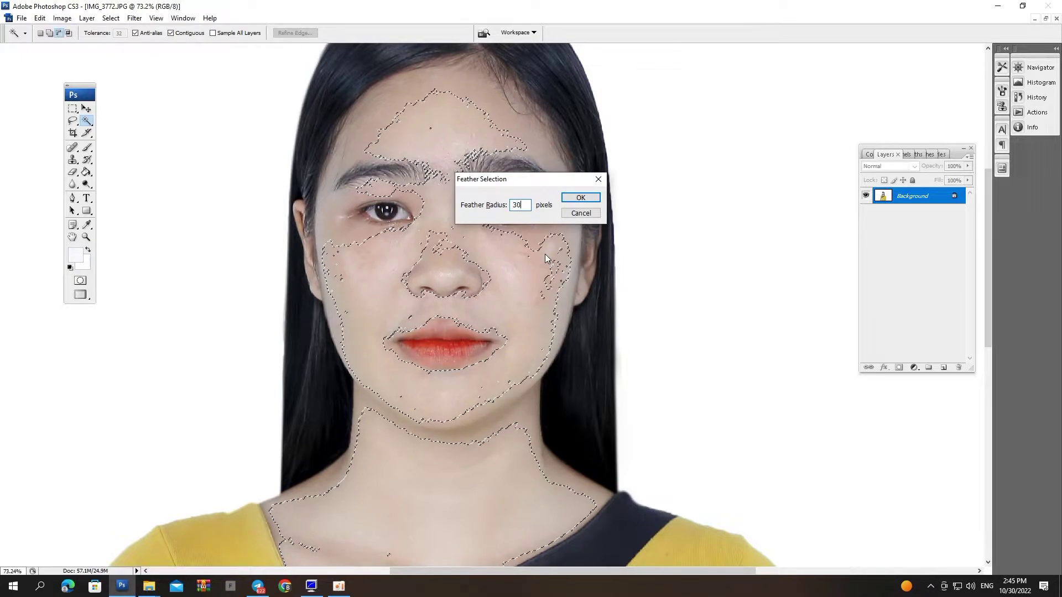
key("Return")
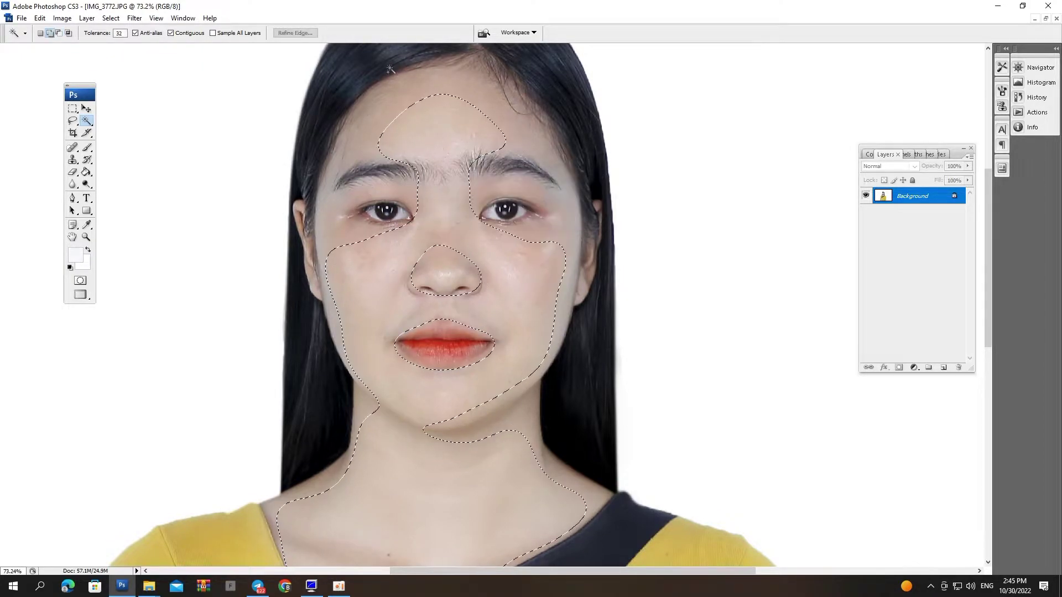
Open Photo Filter, move its dialog off the face and adjust the density
left_click(63, 18)
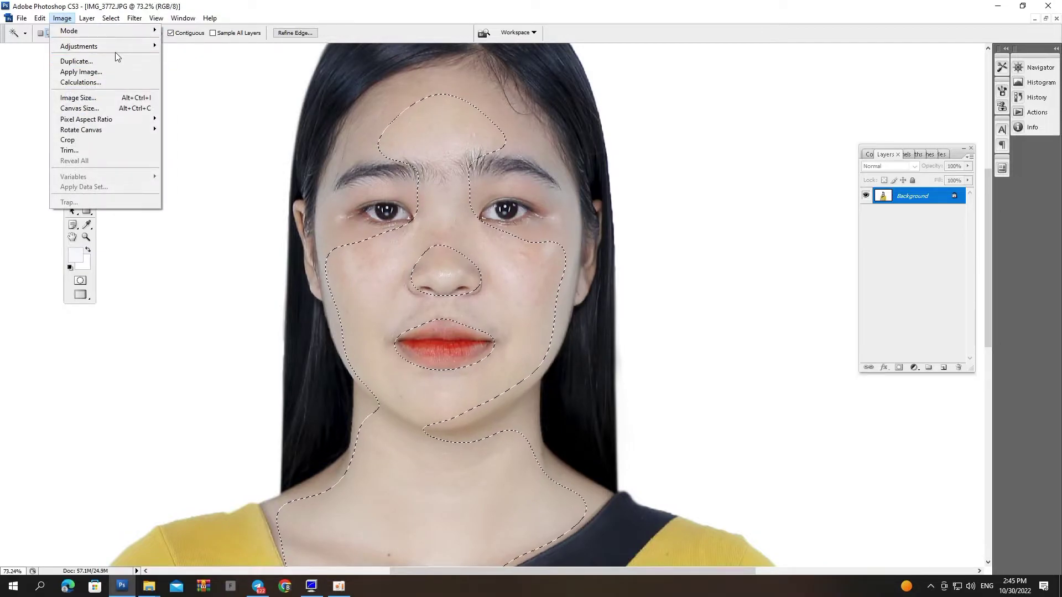
mouse_move(79, 46)
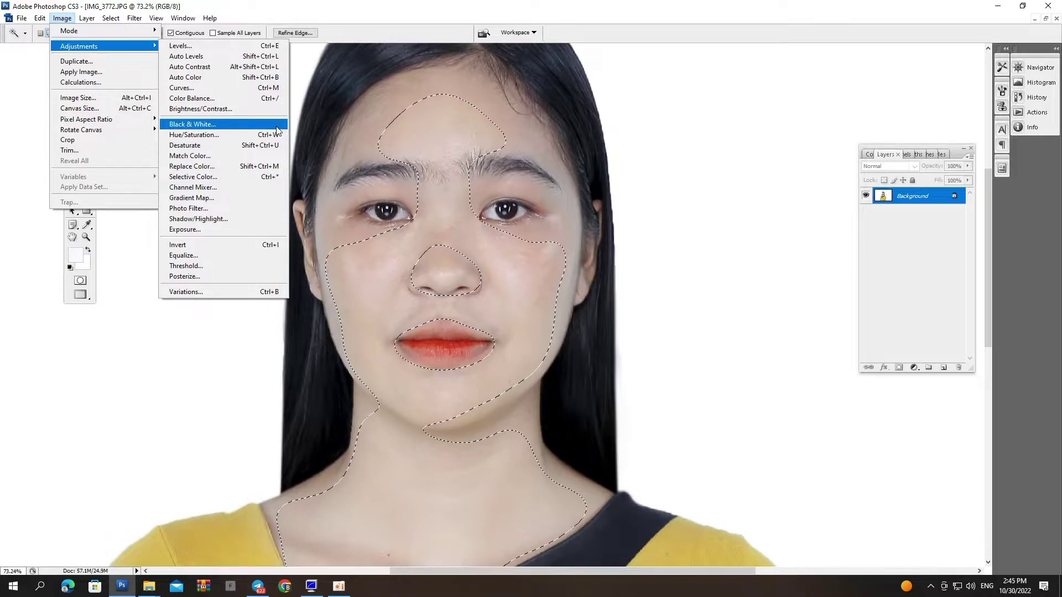
left_click(235, 207)
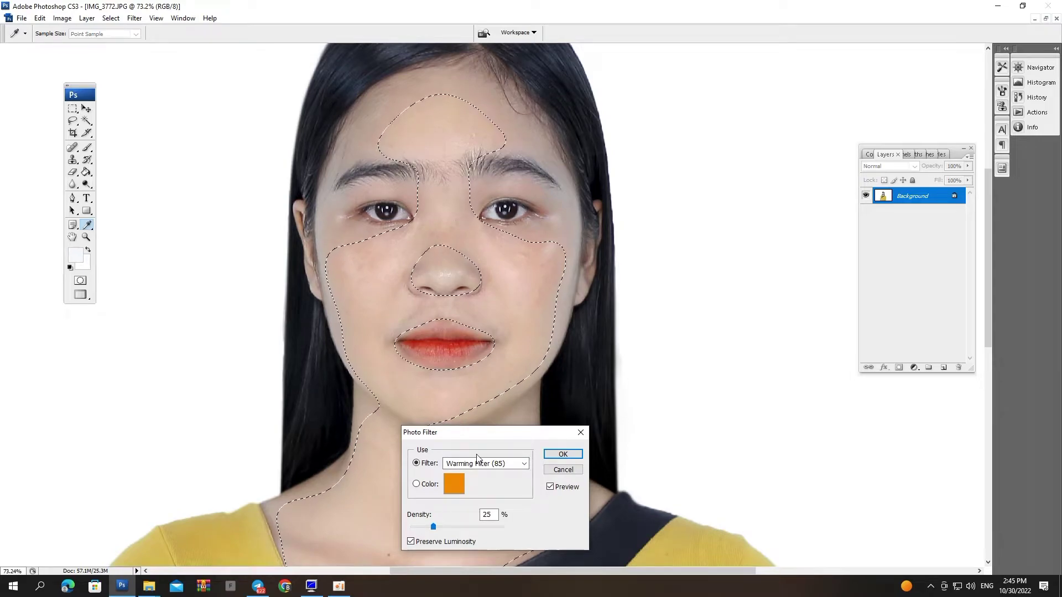
left_click_drag(482, 434, 722, 333)
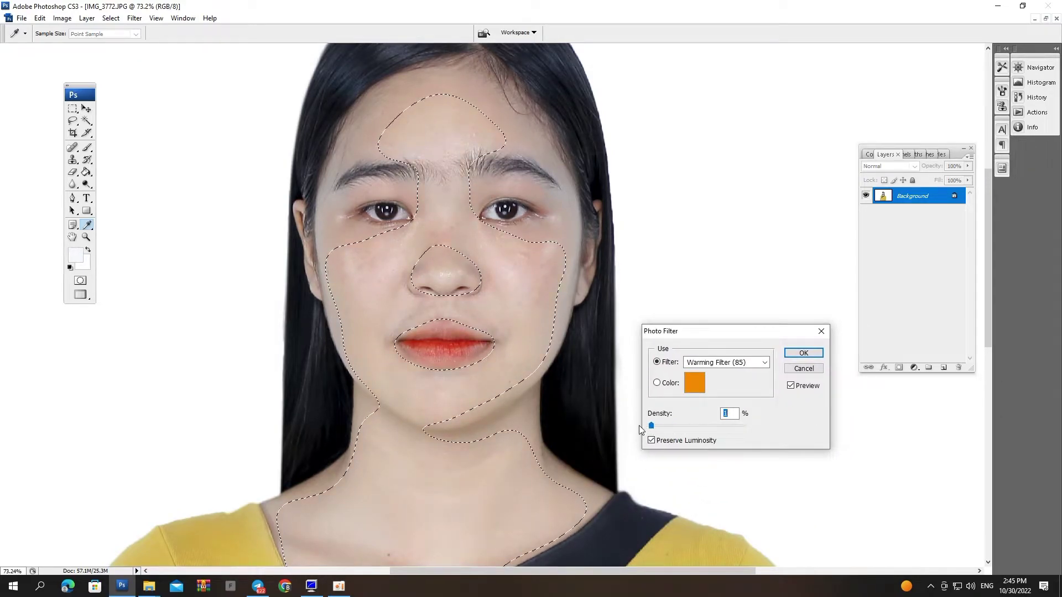
mouse_move(651, 426)
left_mouse_down()
mouse_move(690, 426)
mouse_move(657, 431)
left_mouse_up()
Preview filter presets such as Cooling Filter (80), Orange, Violet and Magenta
left_click(739, 364)
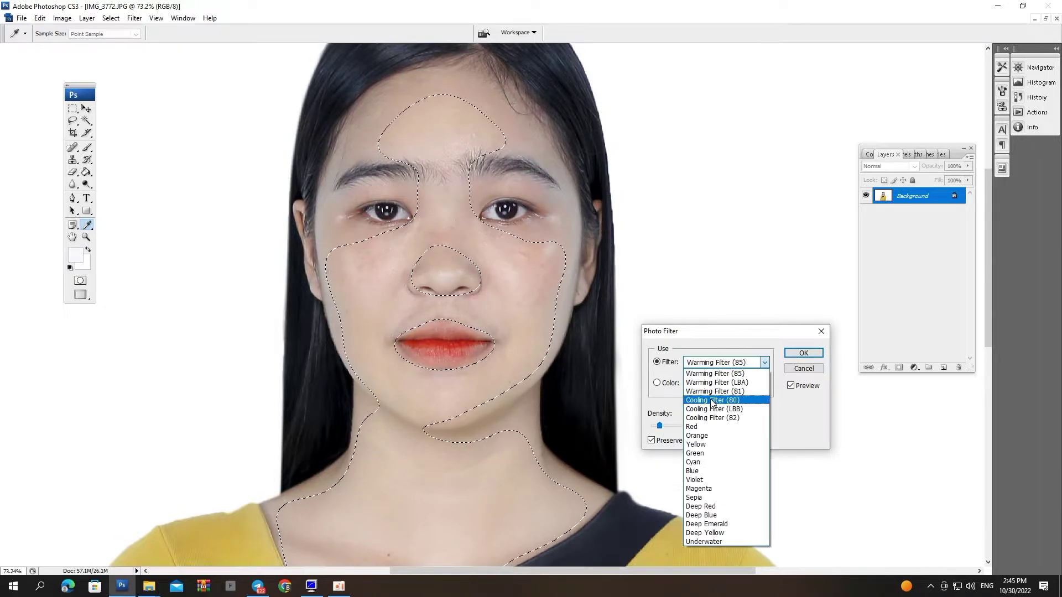
left_click(715, 402)
key("Down")
key("Down")
key("Down")
key("Down")
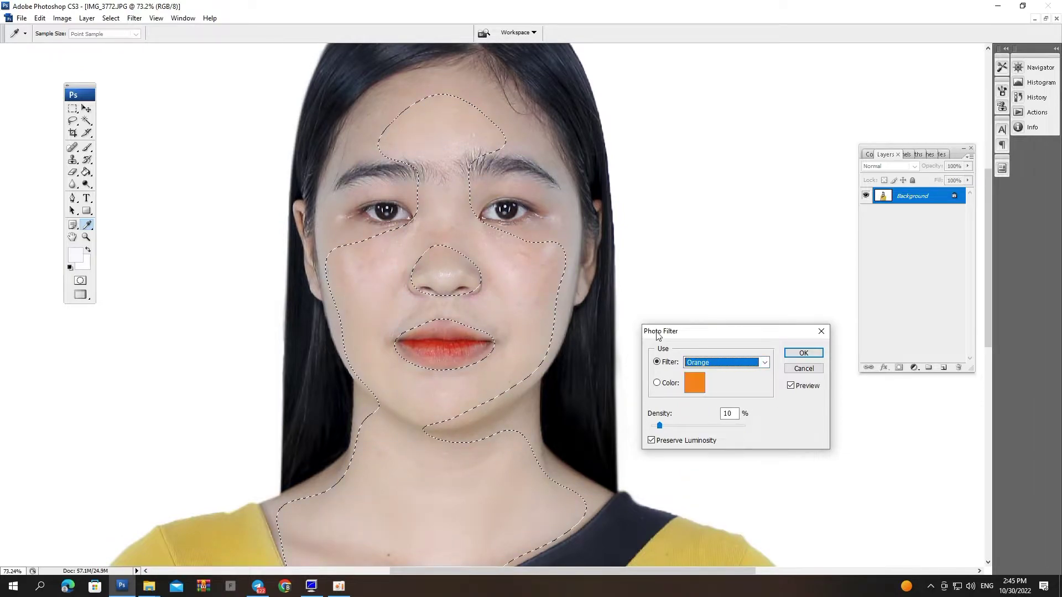
key("Down")
key("Up")
key("Down")
key("Down")
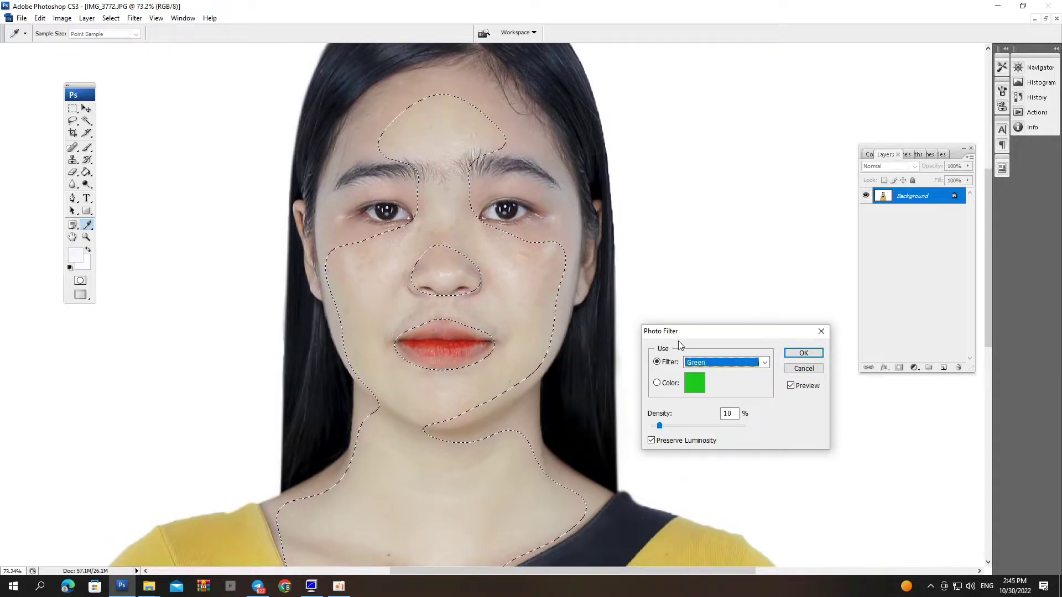
key("Down")
key("Down")
key("Down")
key("Down")
key("Down")
key("Down")
key("Down")
key("Down")
key("Down")
key("Down")
key("Up")
key("Up")
key("Up")
key("Up")
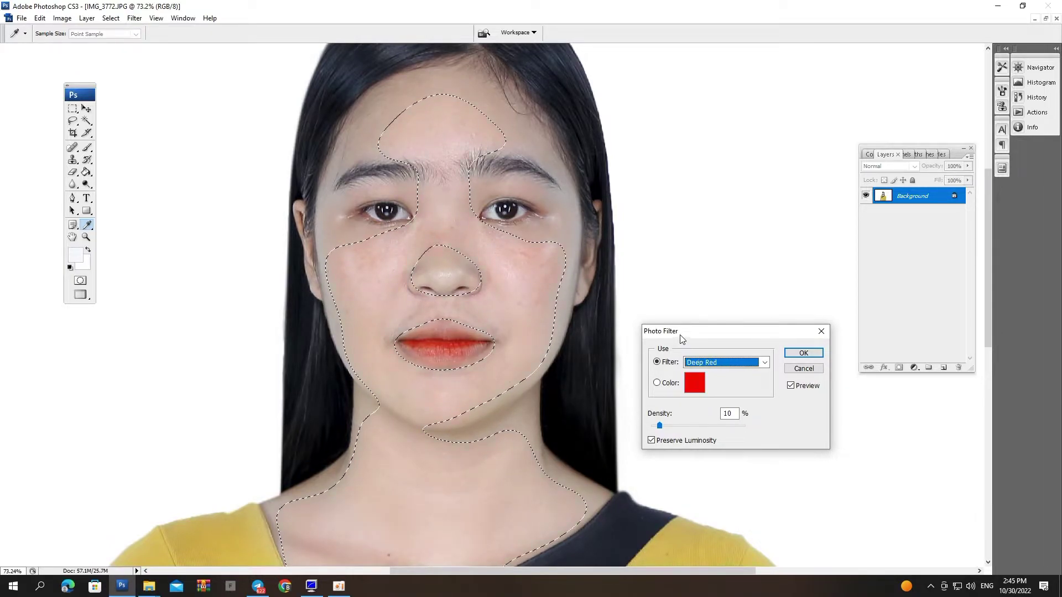
key("Up")
key("Up")
Apply the Warming Filter (85) preset at 10% density
left_click(706, 367)
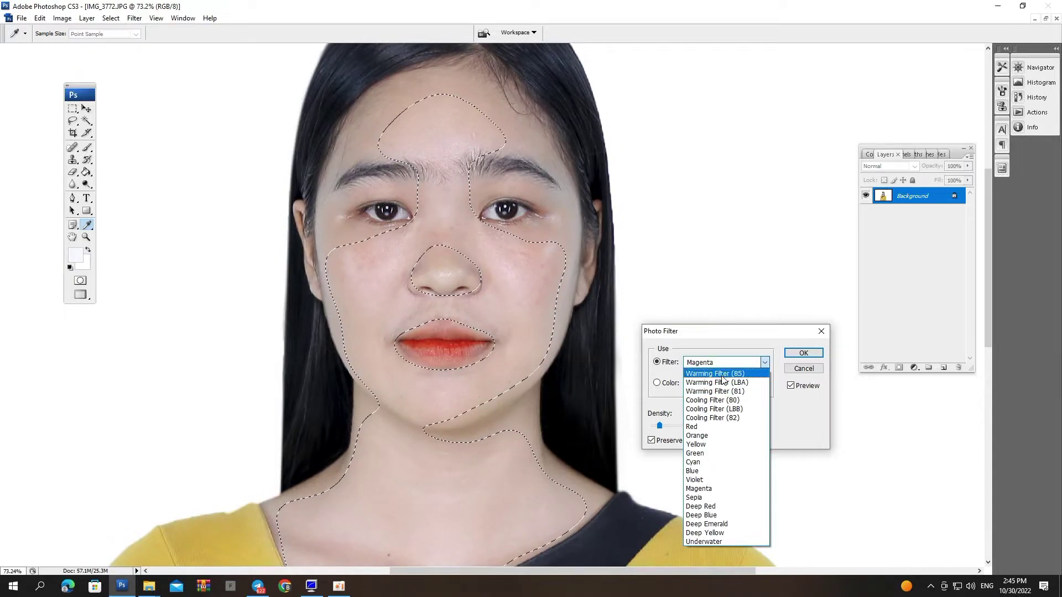
left_click(714, 377)
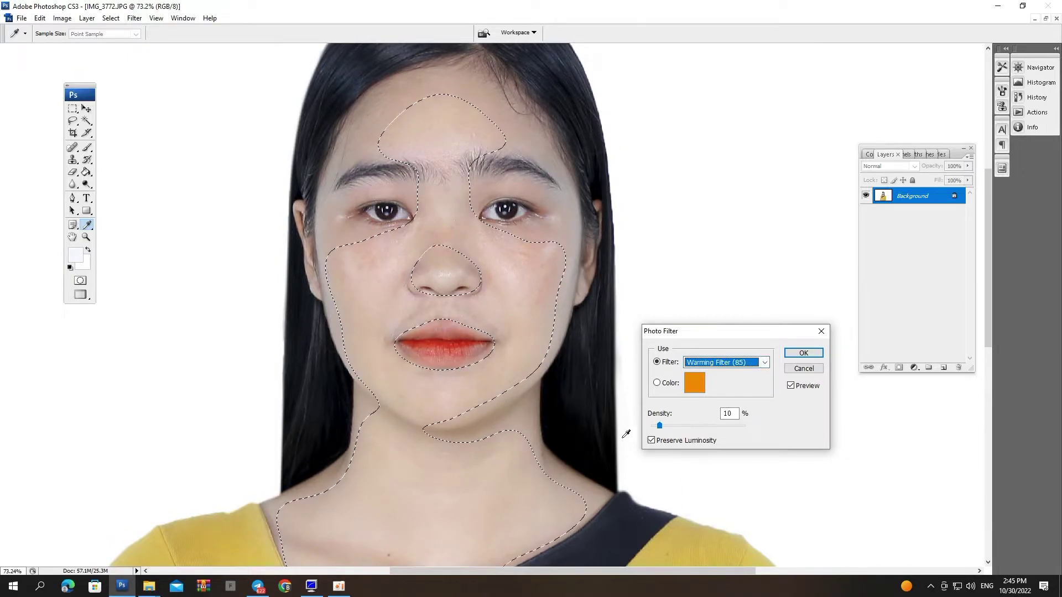
left_click(807, 353)
Confirm the warming filter and clear the skin selection
left_click(808, 357)
key("w")
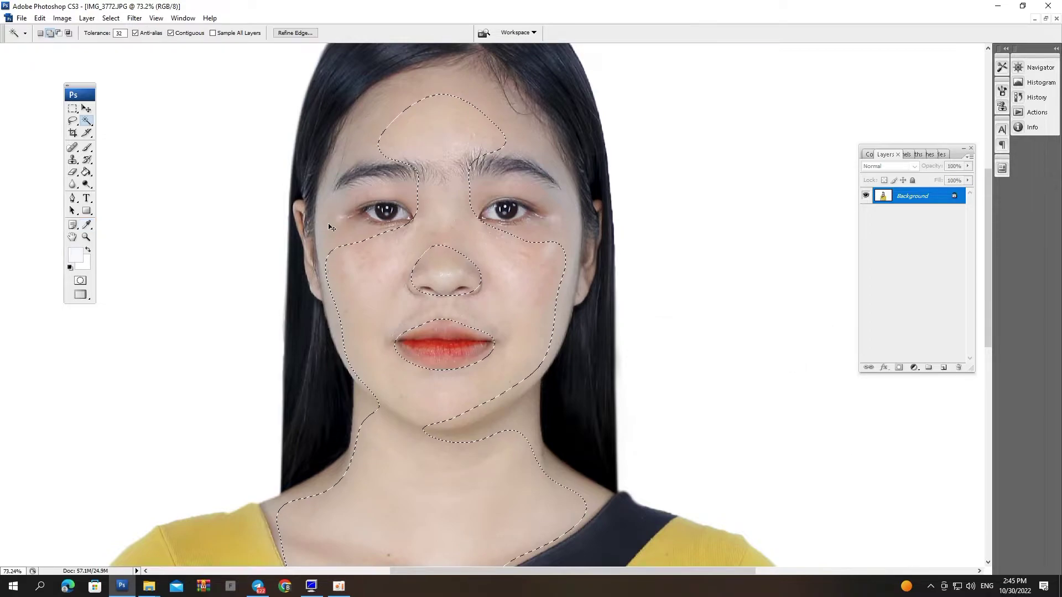
key("ctrl+d")
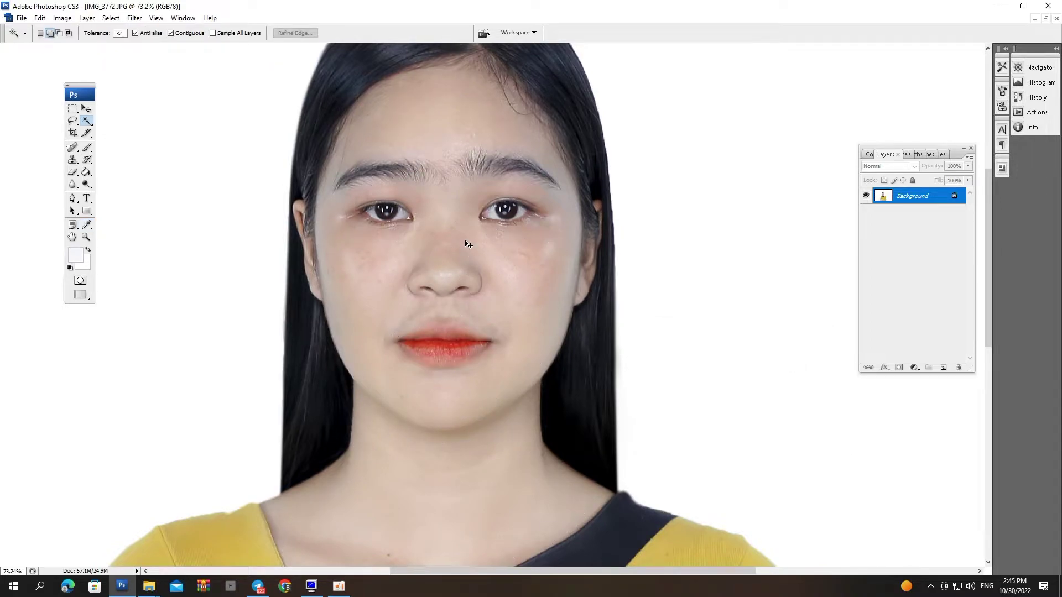
Zoom in on the face and shoulders and show the Imagenomic filters list
key("ctrl+minus")
key("ctrl+minus")
key("ctrl+minus")
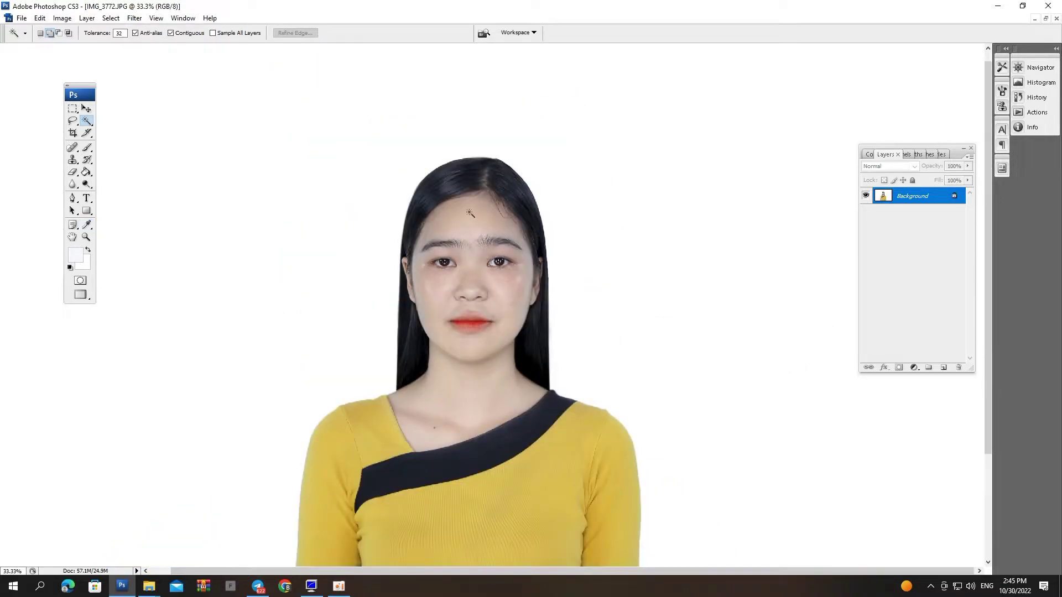
left_click_drag(483, 175, 597, 451)
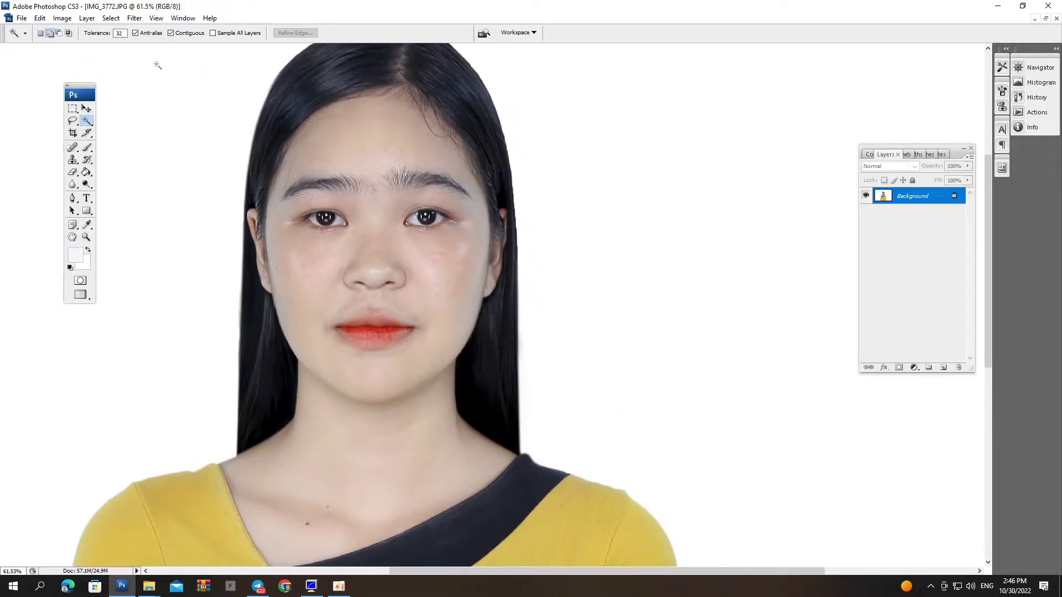
left_click(135, 18)
mouse_move(153, 282)
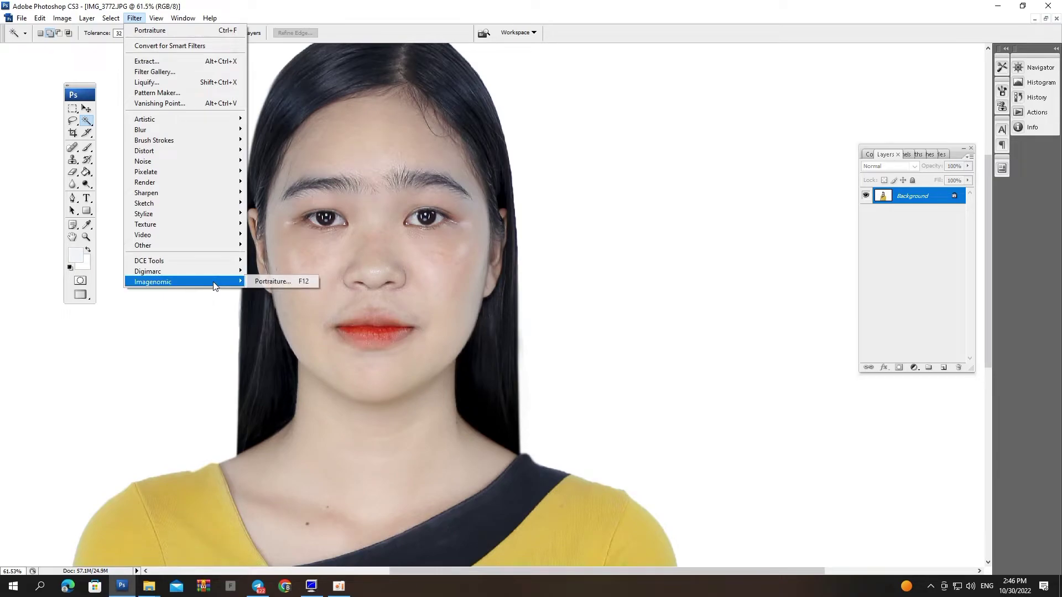
Launch Portraiture and zoom its before/after previews in on the face
left_click(304, 281)
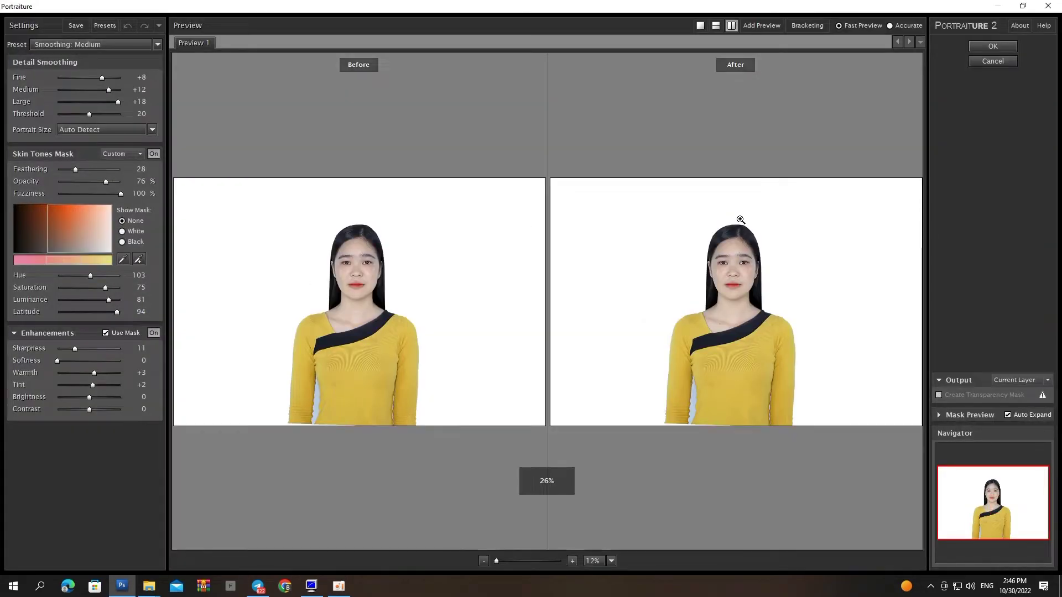
left_click(741, 221, "ctrl")
left_click(747, 335, "ctrl")
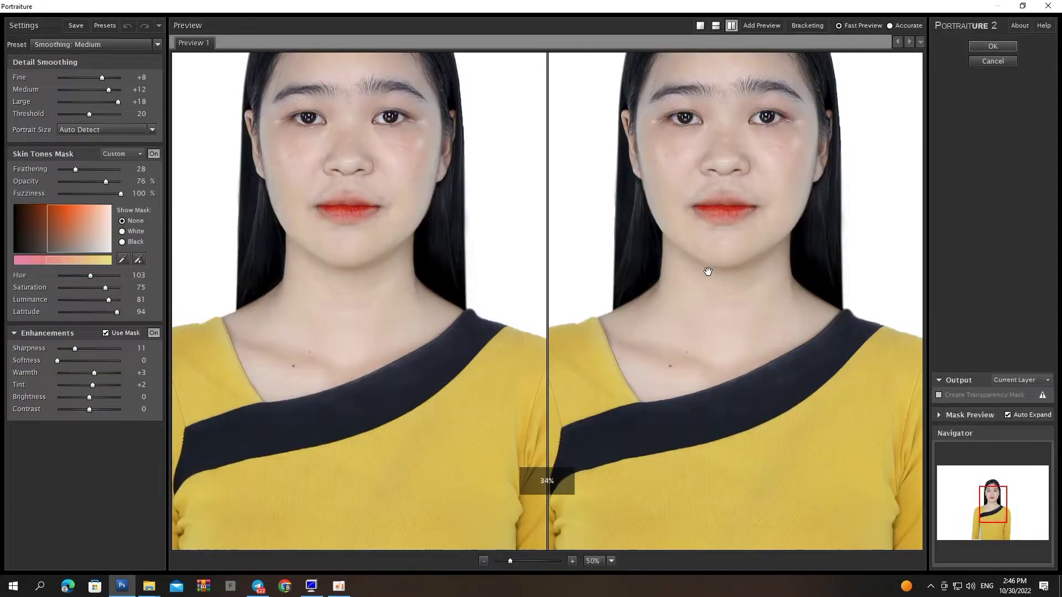
left_click(708, 271, "ctrl")
left_click(700, 332, "ctrl")
left_click(724, 227, "ctrl")
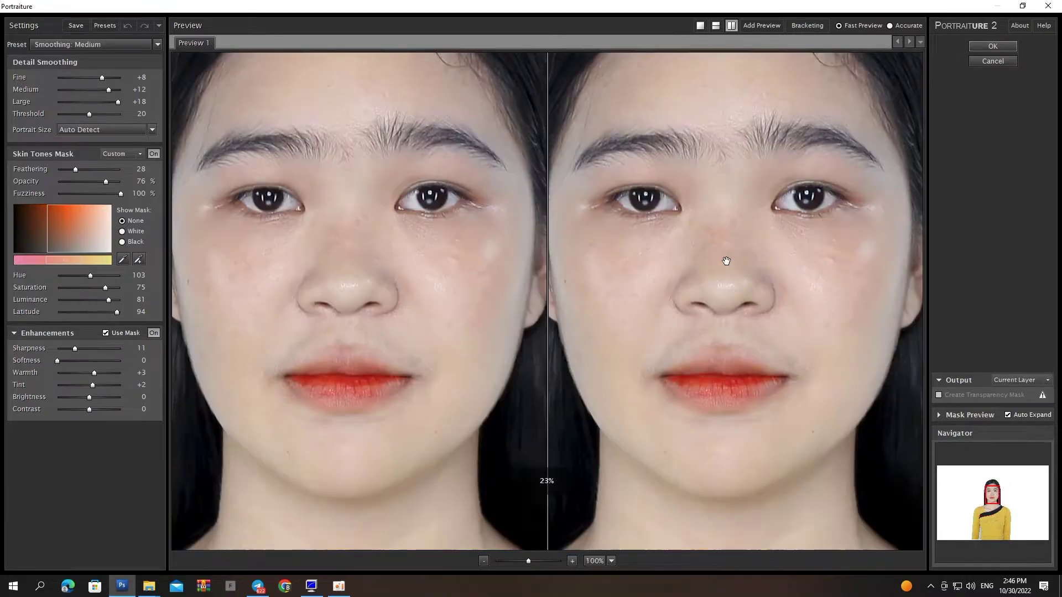
left_click_drag(723, 256, 681, 355)
left_click(685, 287, "ctrl")
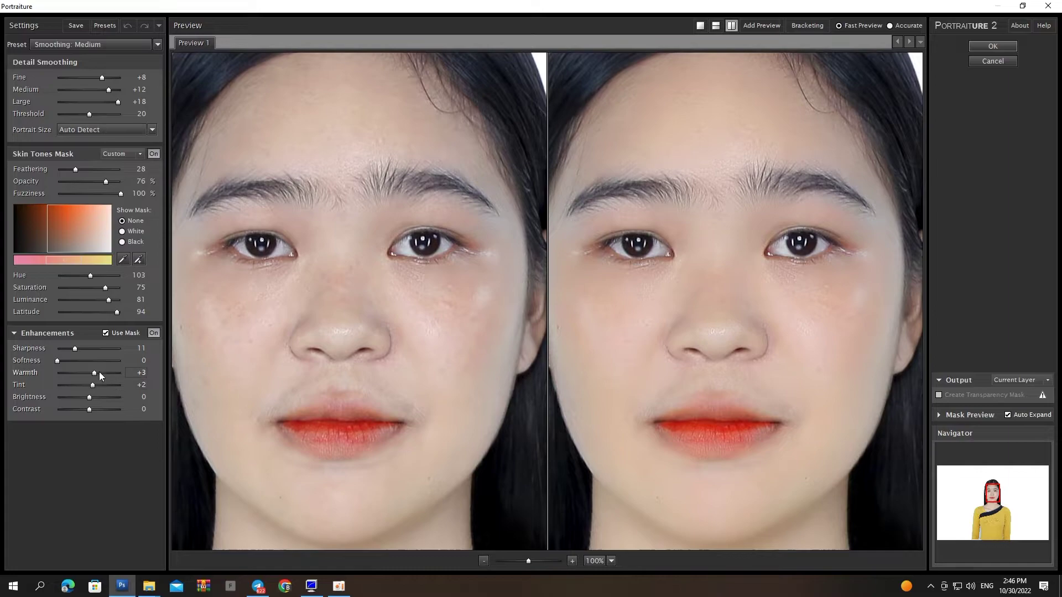
Set Portraiture Warmth to +3 and Brightness to +5, reframing the preview
left_click_drag(95, 373, 118, 374)
left_click(98, 372)
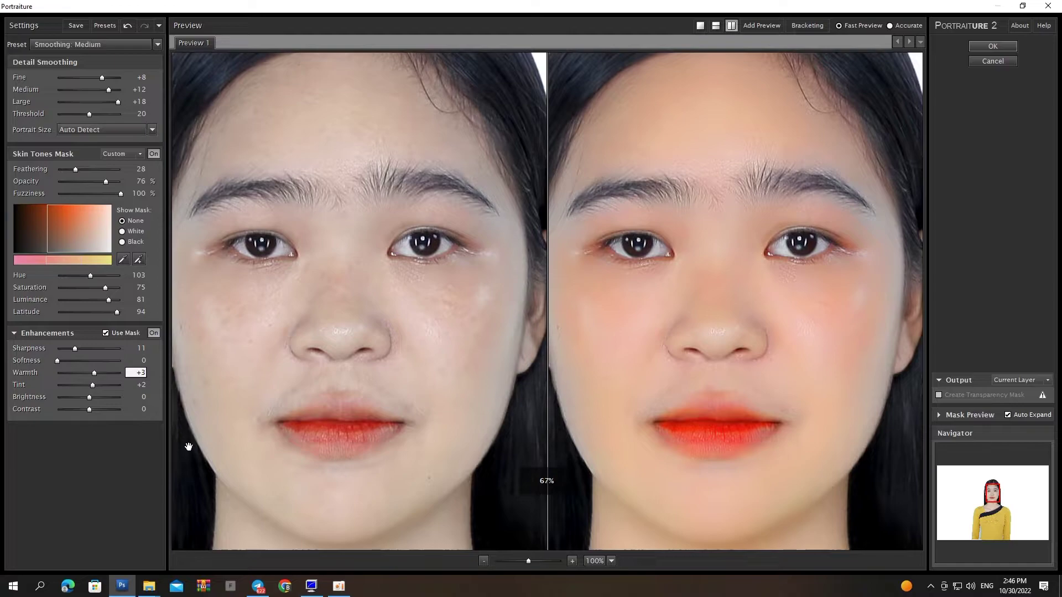
left_click(91, 398)
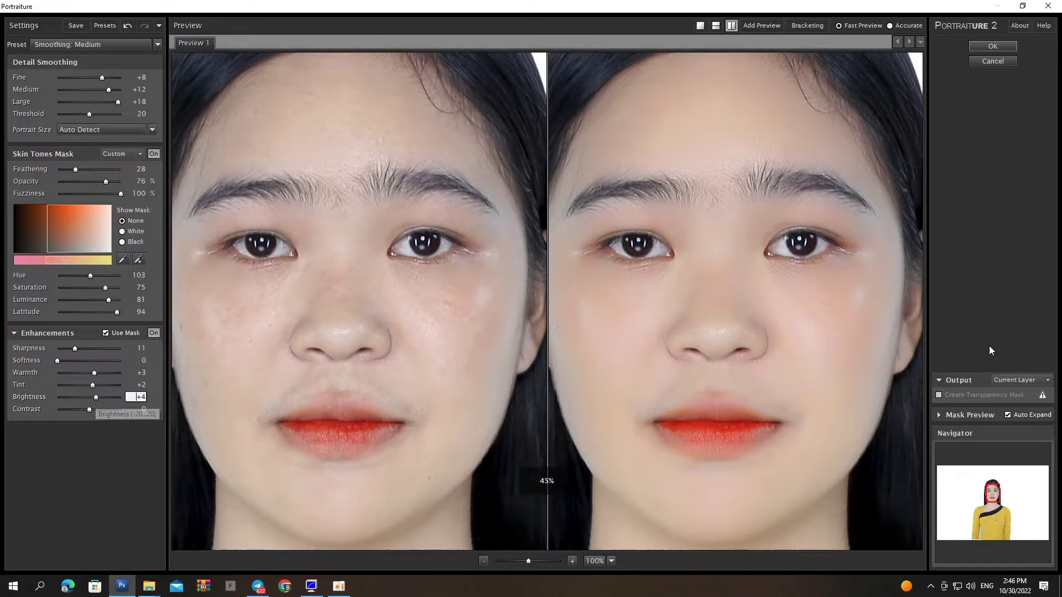
key("Up")
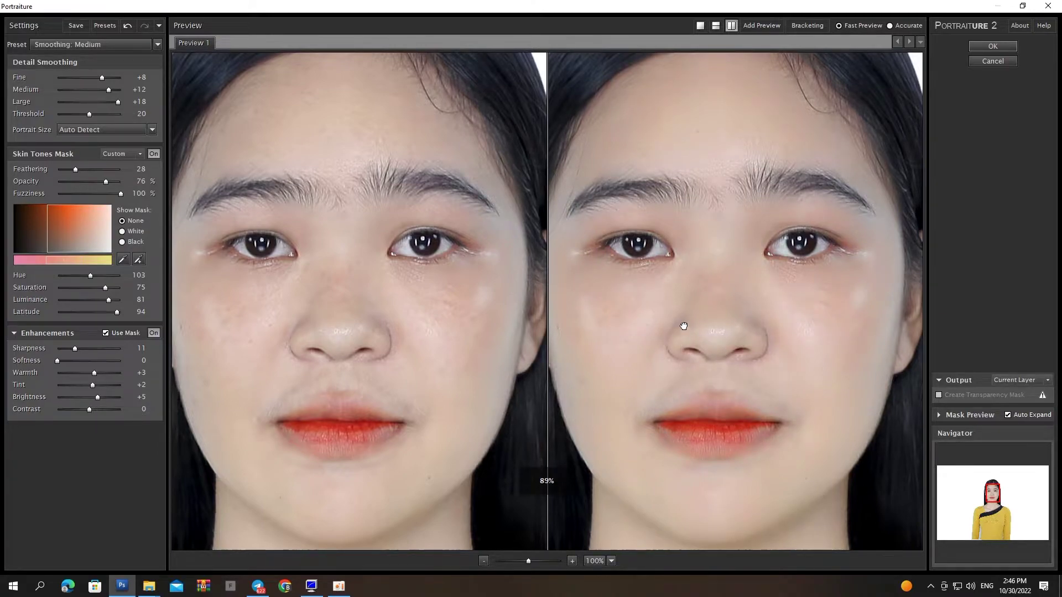
left_click_drag(684, 326, 708, 309)
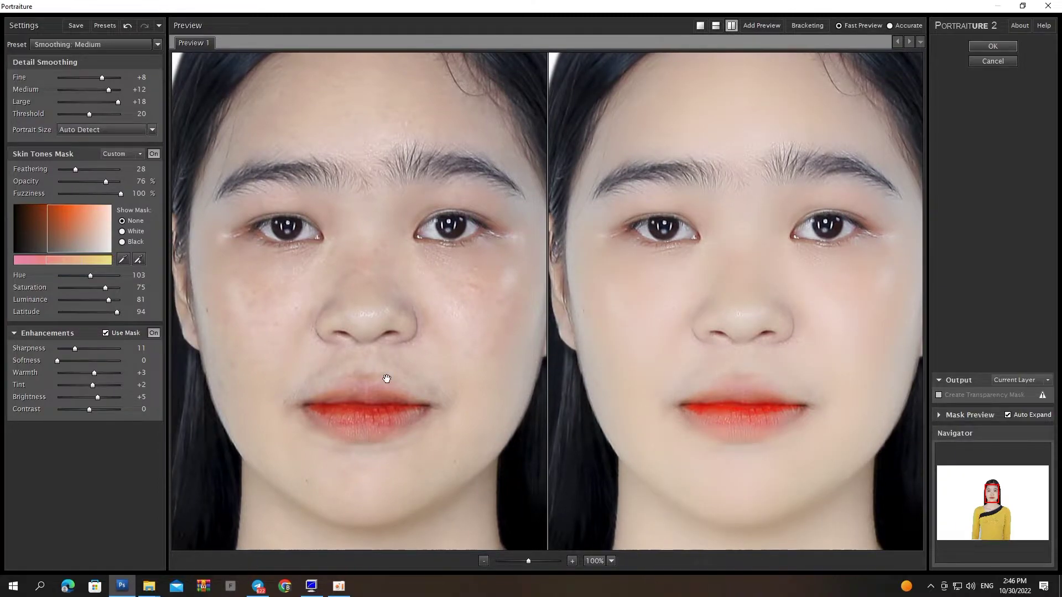
Try Contrast values -3, -11 and -8, then reset Contrast to 0
left_click(143, 410)
type("-3")
key("Return")
left_click_drag(77, 408, 71, 407)
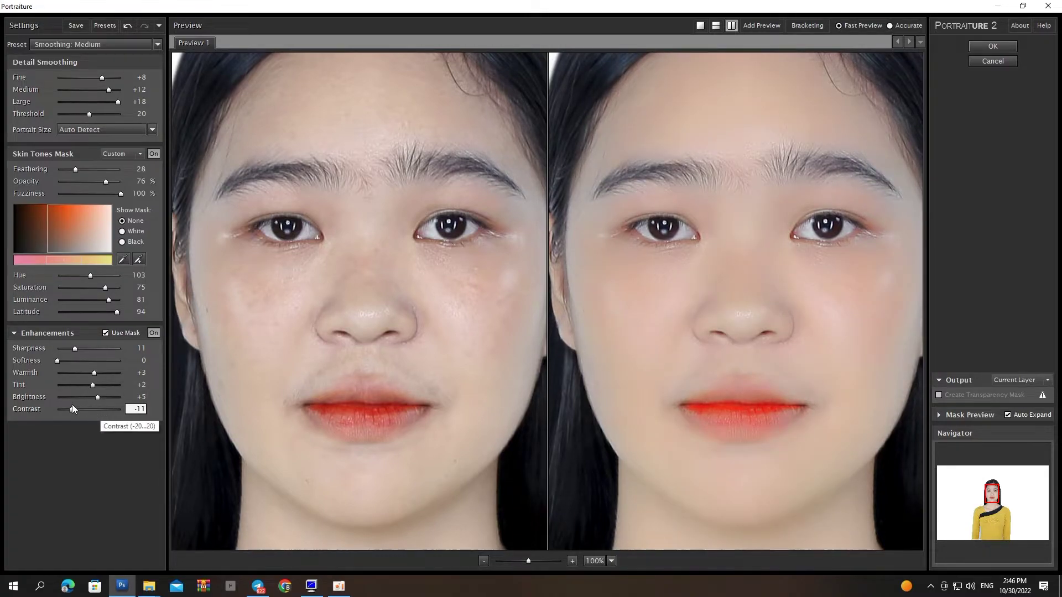
left_click_drag(74, 409, 86, 410)
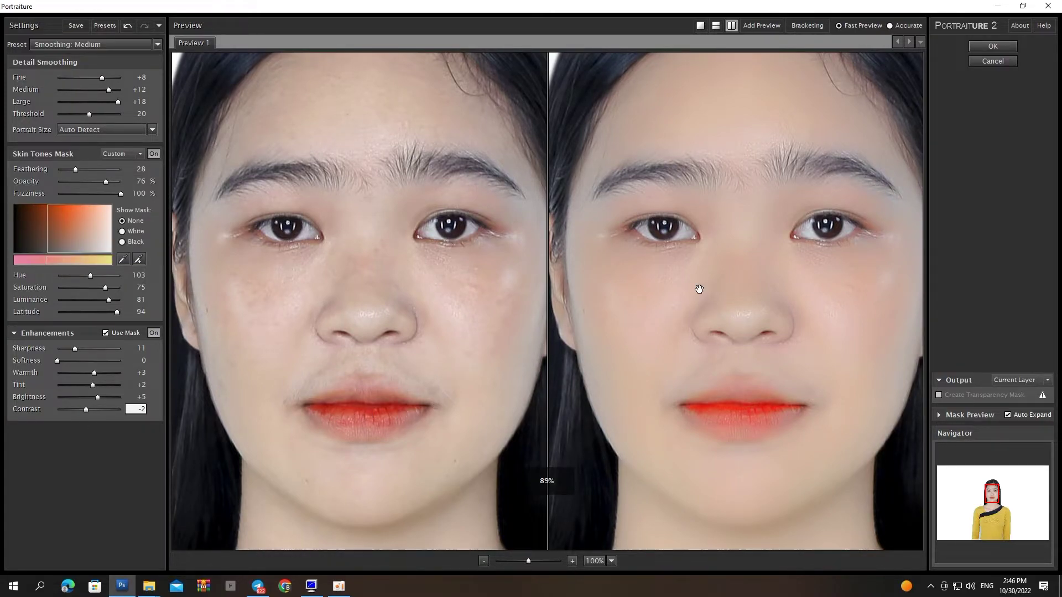
scroll(686, 290, "down", 1)
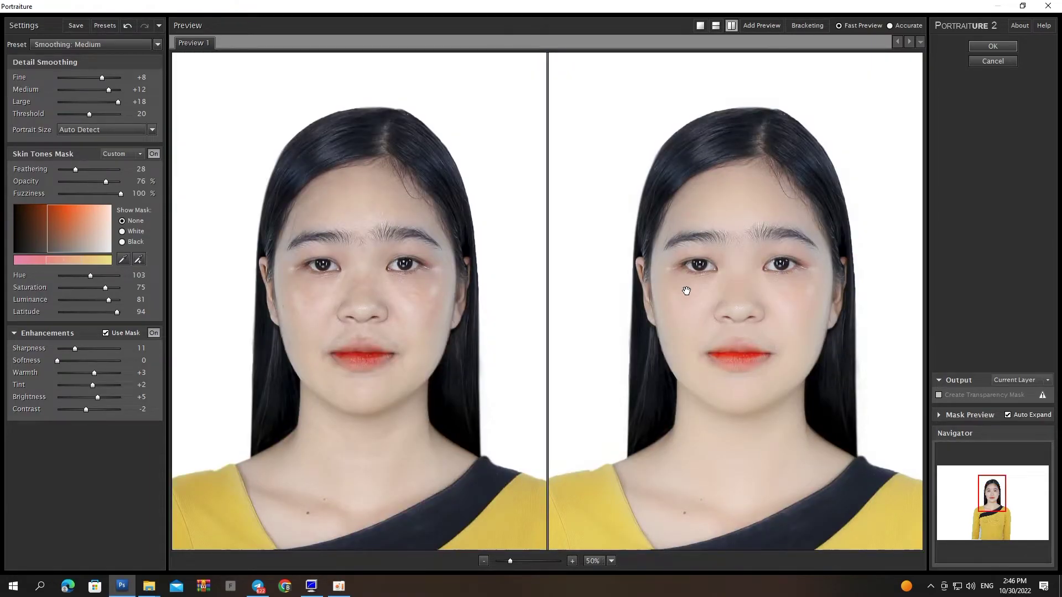
left_click(138, 409)
type("0")
key("Return")
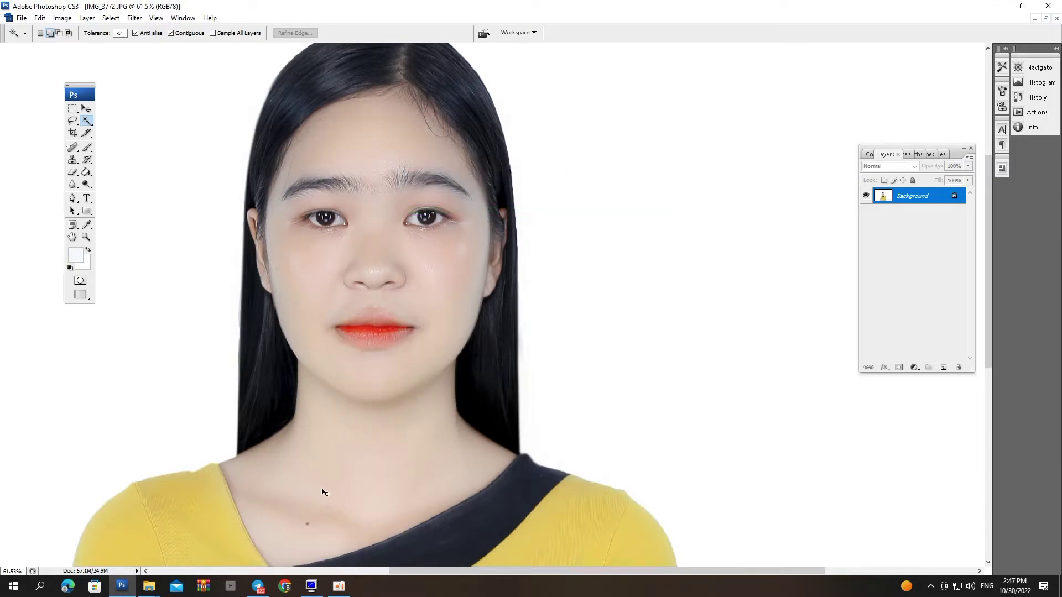
Zoom the canvas to 66.7% and show the Clone Stamp tools flyout
key("ctrl+minus")
key("ctrl+minus")
key("ctrl+plus")
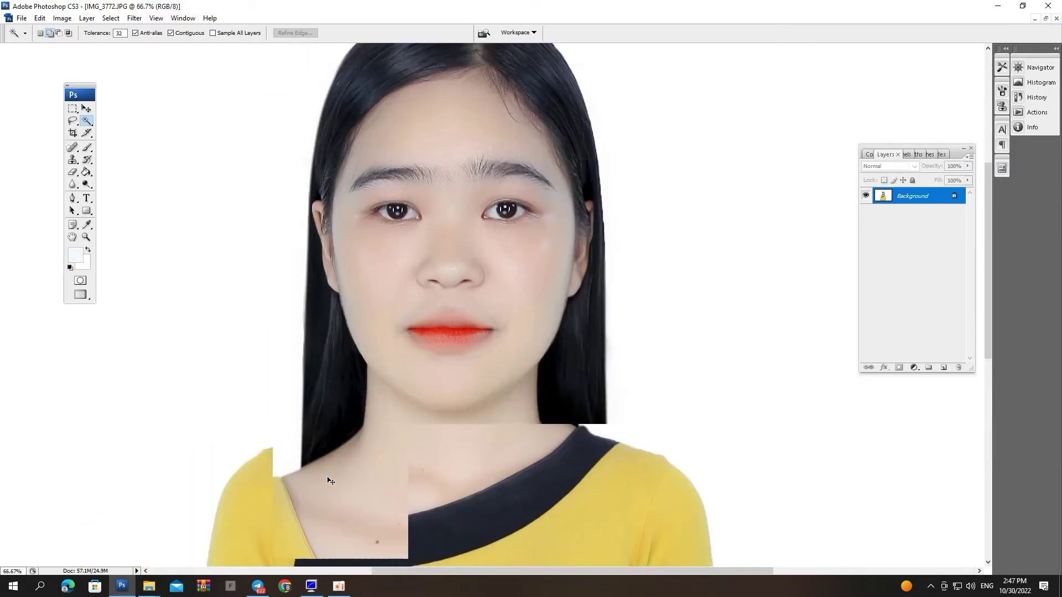
key("ctrl+plus")
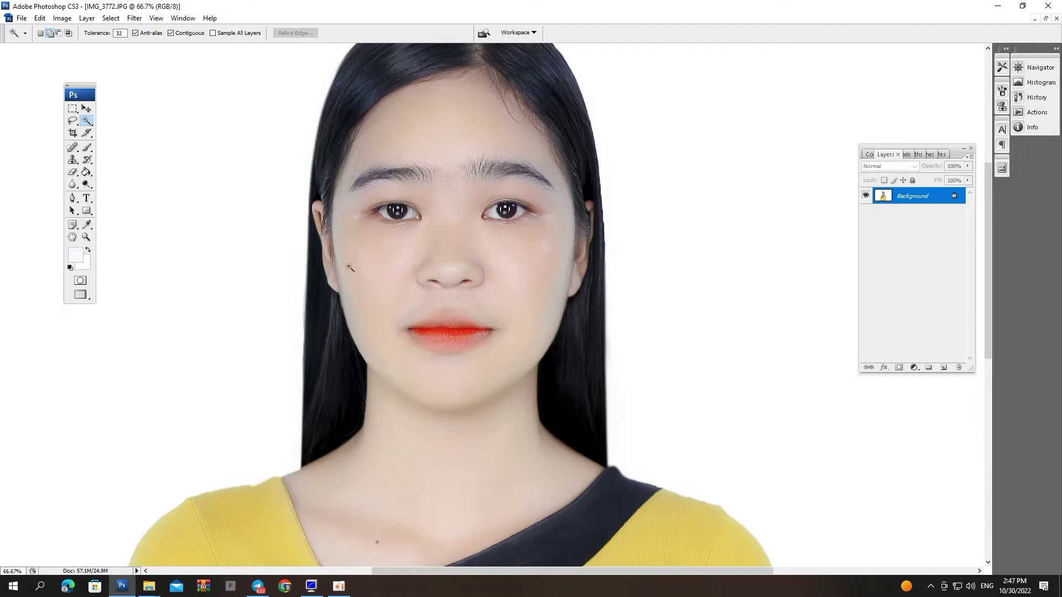
left_click(73, 160)
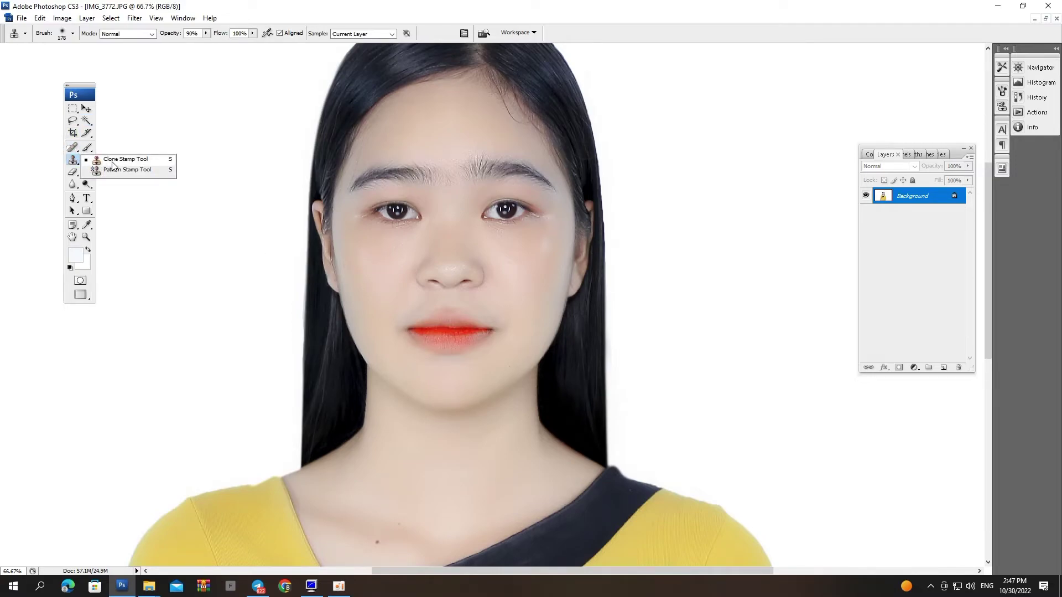
Choose Clone Stamp with 10% opacity and a 97 px brush, zoomed on the lower face
left_click(113, 160)
left_click_drag(459, 358, 458, 359)
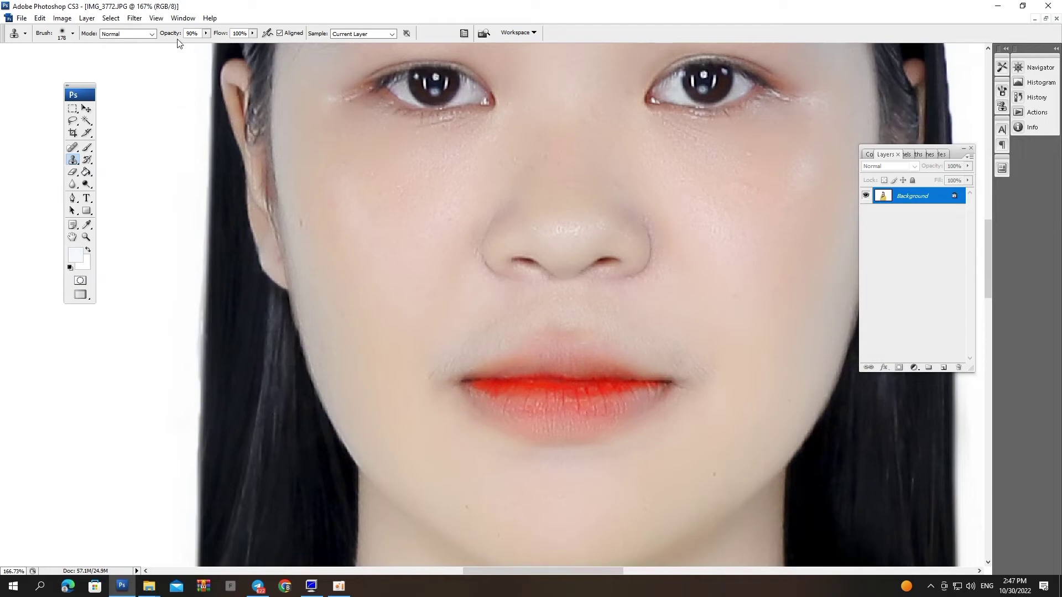
left_click_drag(206, 34, 169, 49)
right_click(474, 340)
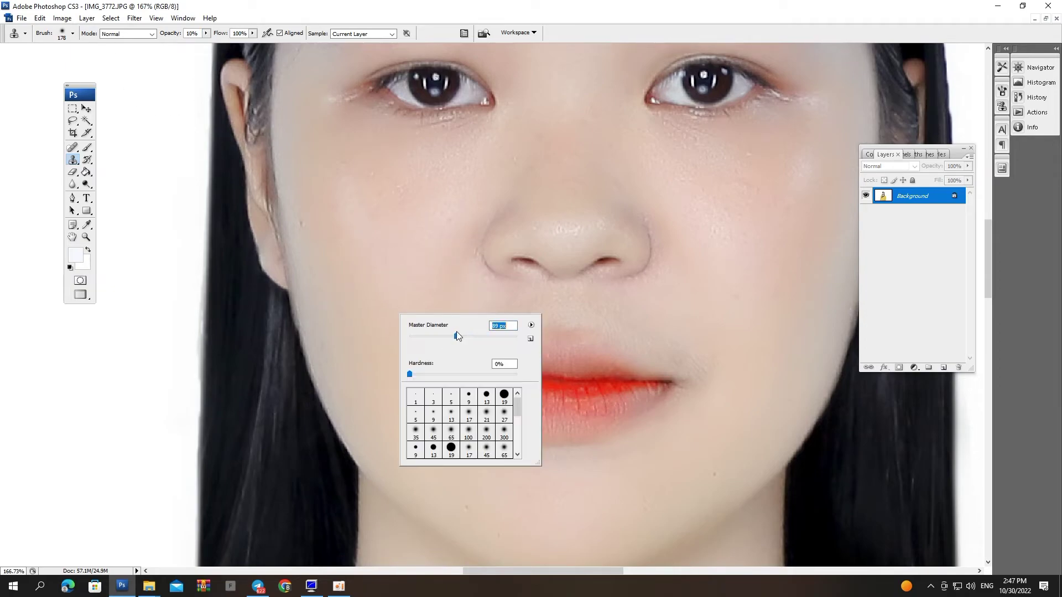
left_click_drag(456, 335, 459, 335)
left_click(382, 315)
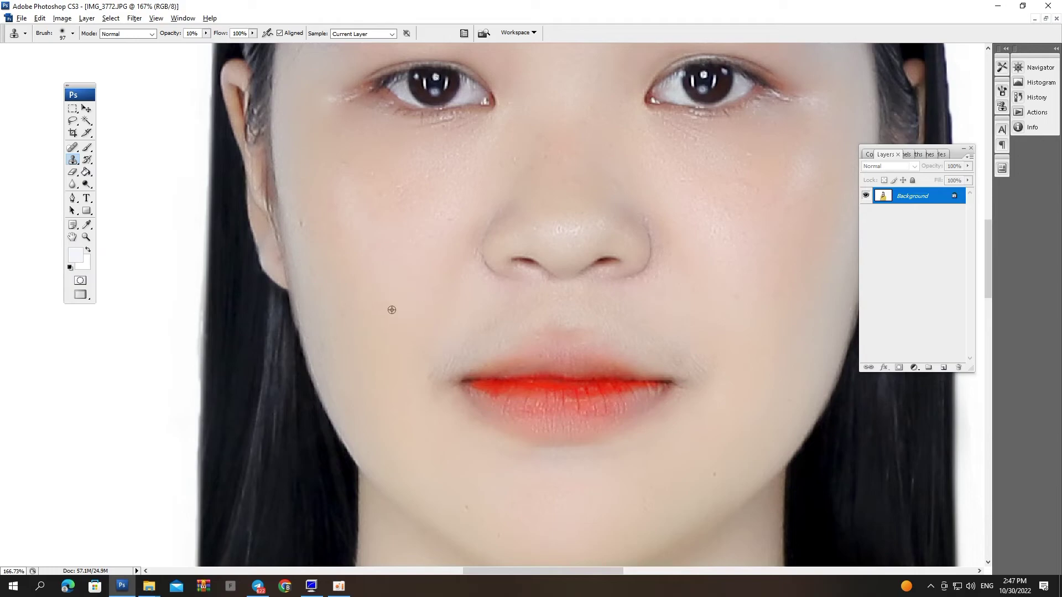
Clone smooth skin over both cheek blemishes, then zoom out to 50% to review
left_click_drag(351, 261, 366, 256)
left_click_drag(730, 332, 598, 332)
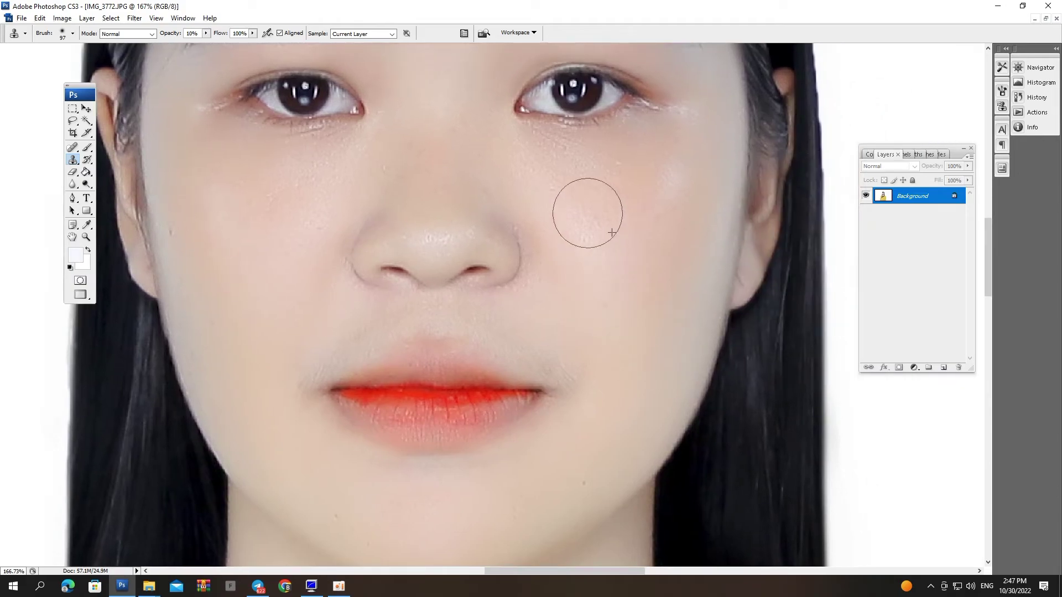
left_click_drag(555, 186, 582, 266)
key("ctrl+0")
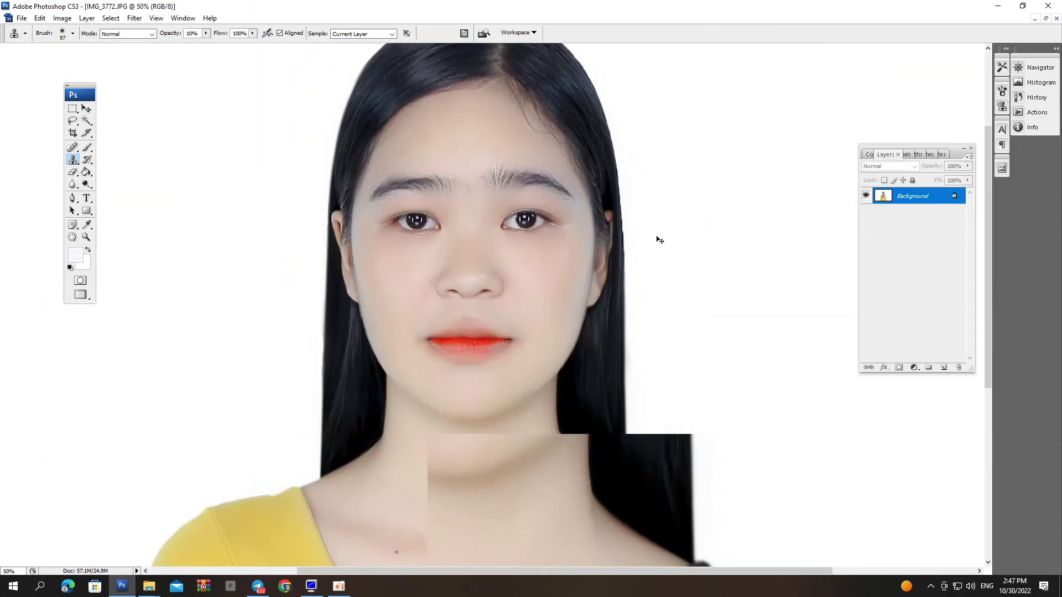
scroll(578, 415, "up", 3)
left_click_drag(578, 415, 585, 371)
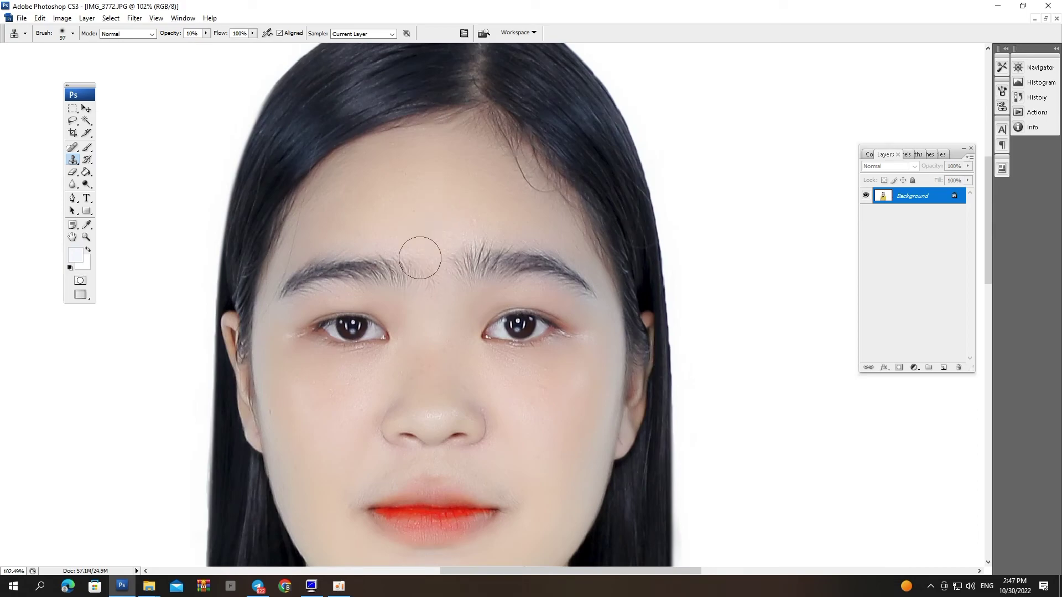
key("ctrl+minus")
key("ctrl+minus")
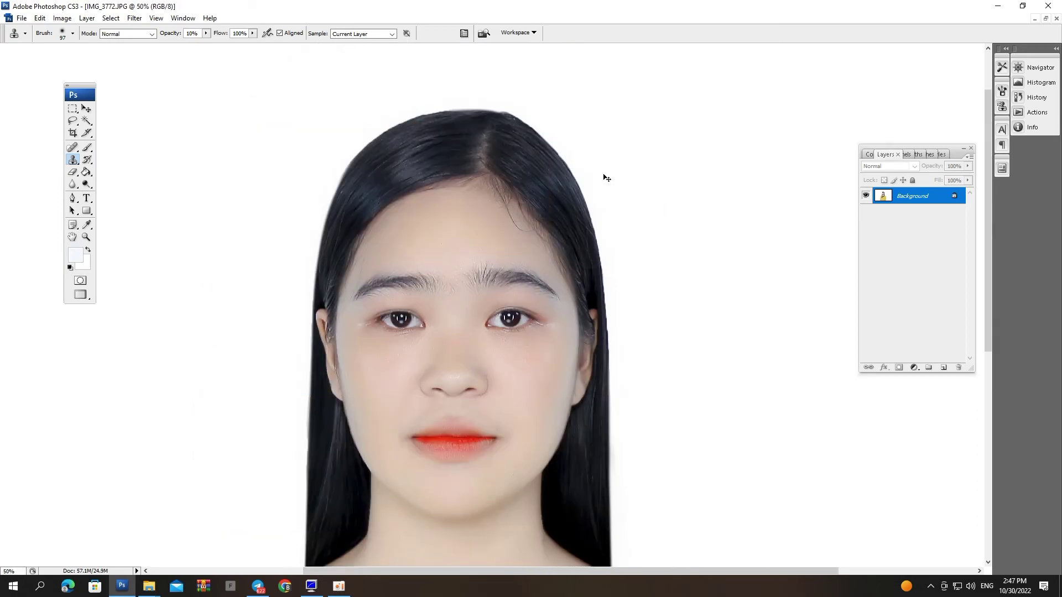
key("ctrl+minus")
key("ctrl+minus")
key("ctrl+plus")
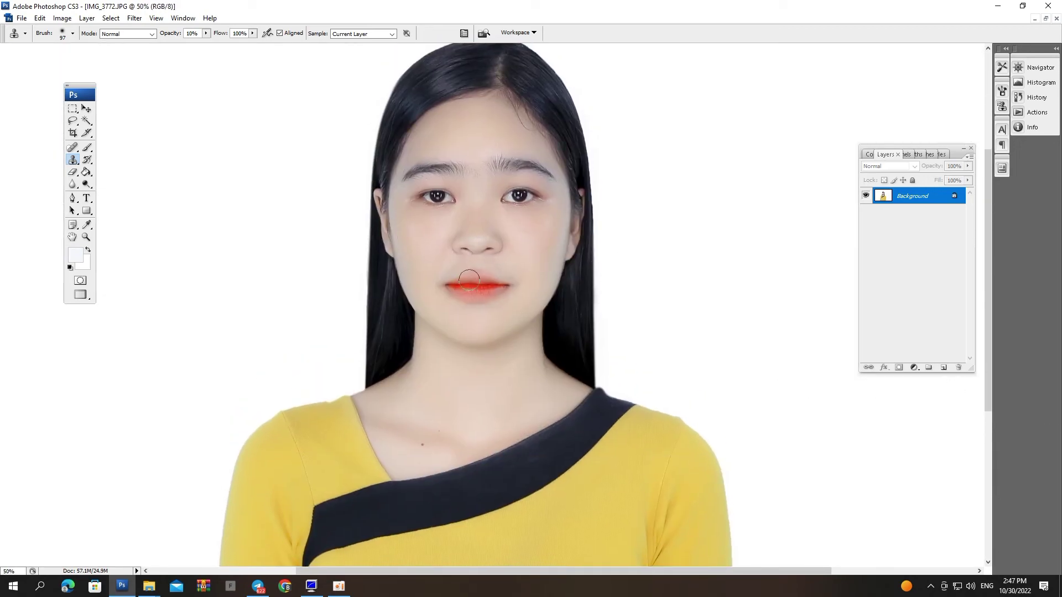
Try and clear Magic Wand face selections, then zoom back out to the full portrait
key("w")
left_click(508, 237)
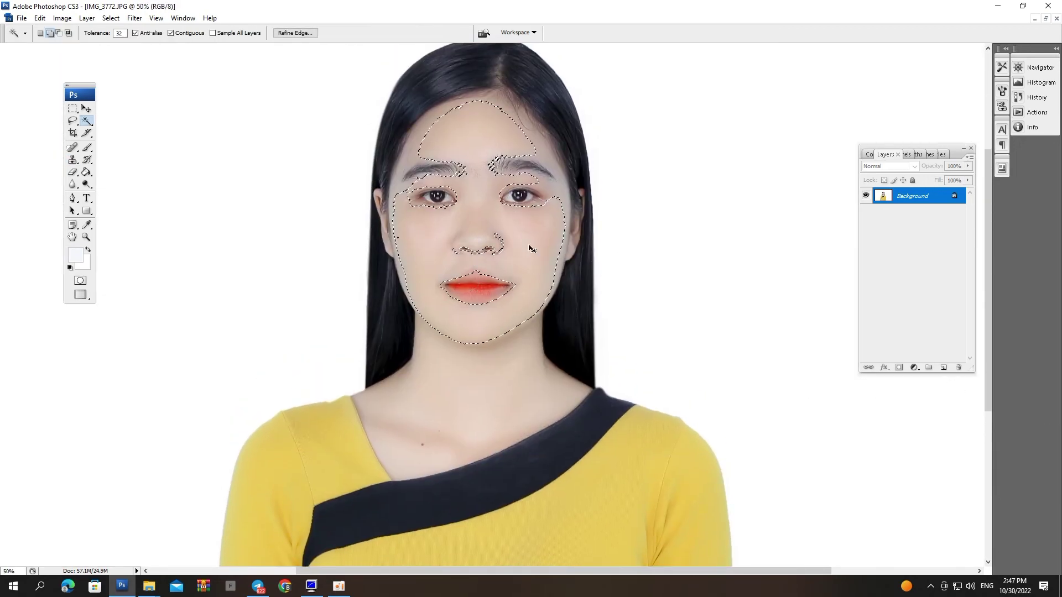
key("ctrl+d")
left_click(503, 237)
key("ctrl+d")
left_click_drag(409, 233, 458, 326)
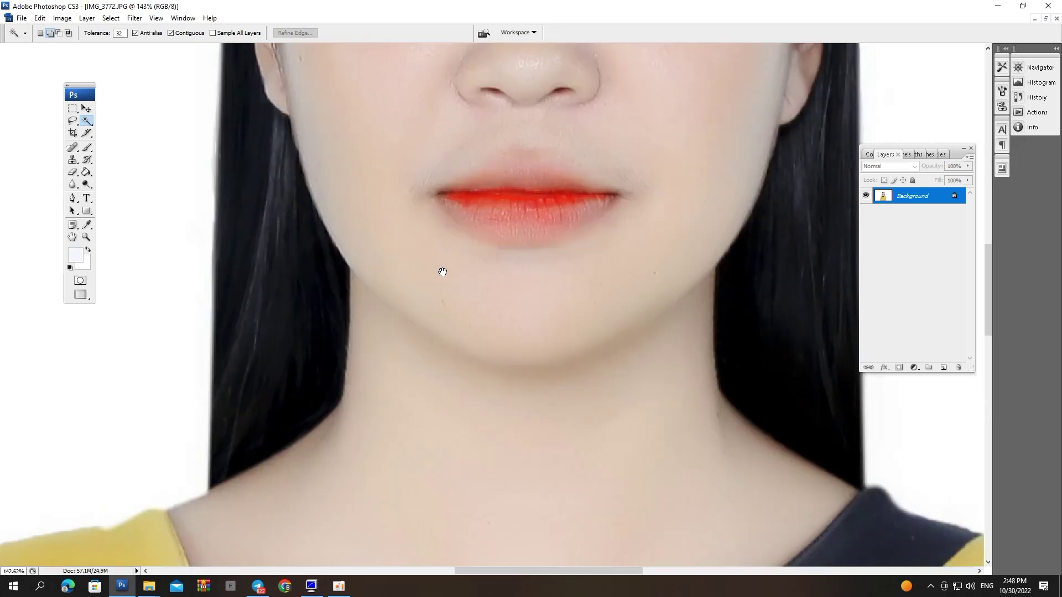
key("ctrl+minus")
key("ctrl+minus")
key("ctrl+minus")
key("ctrl+minus")
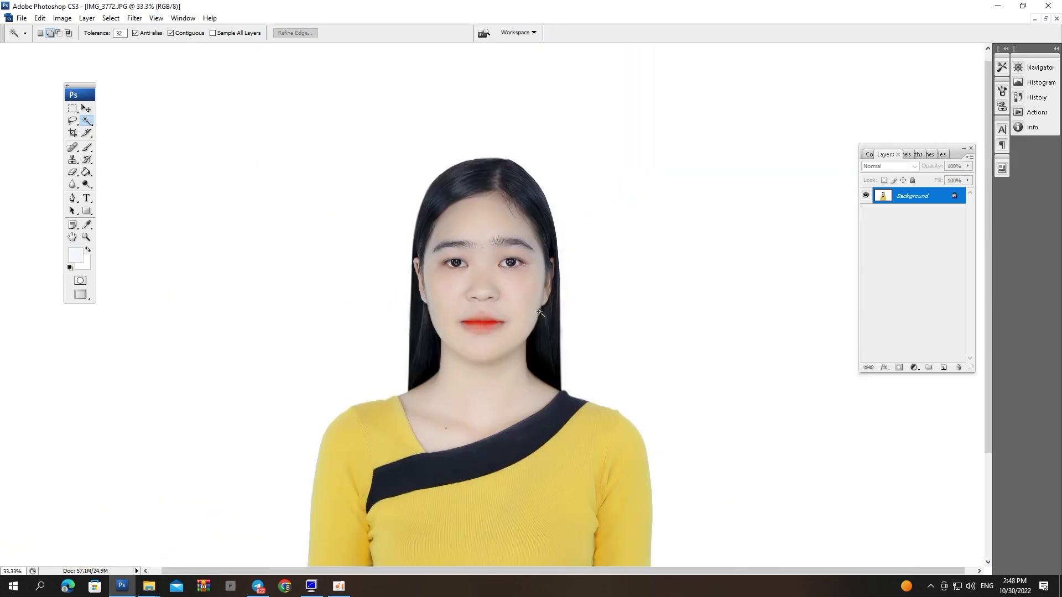